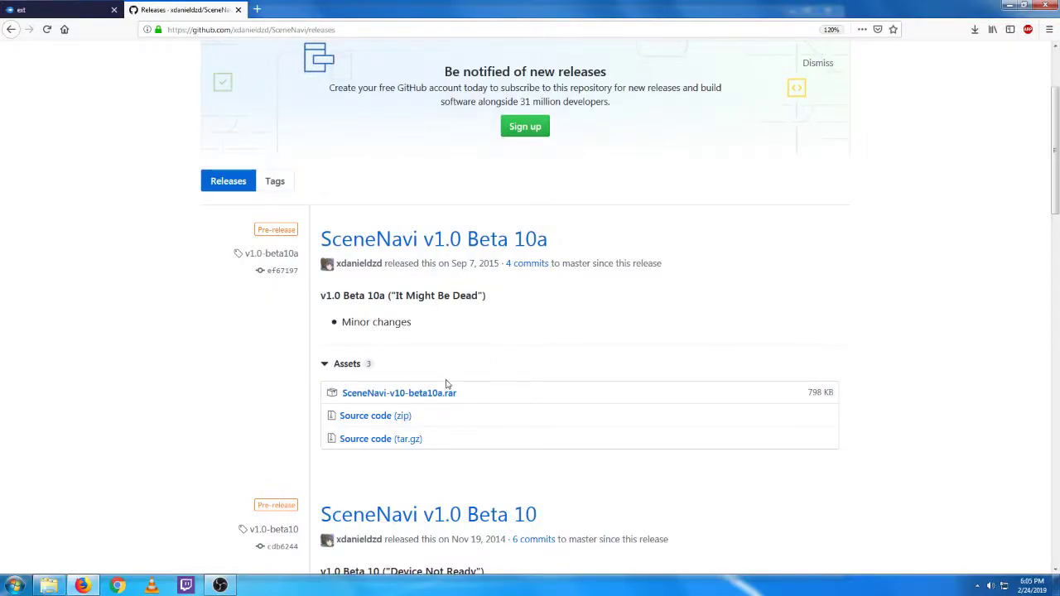
Download SceneNavi-v10-beta10a.rar from the v1.0 Beta 10a release and open the saved archive
click(406, 397)
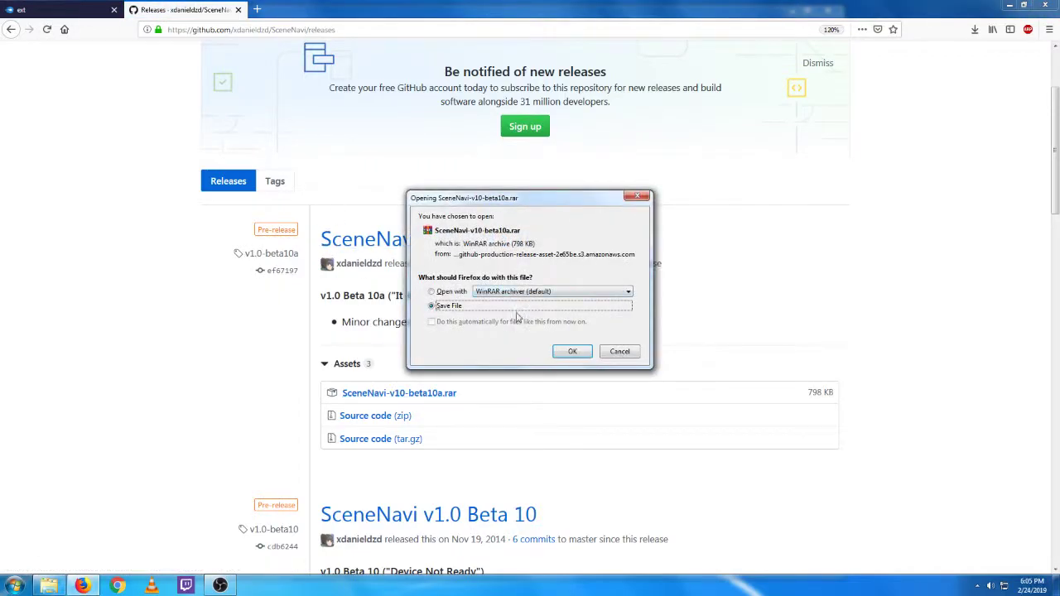
click(571, 351)
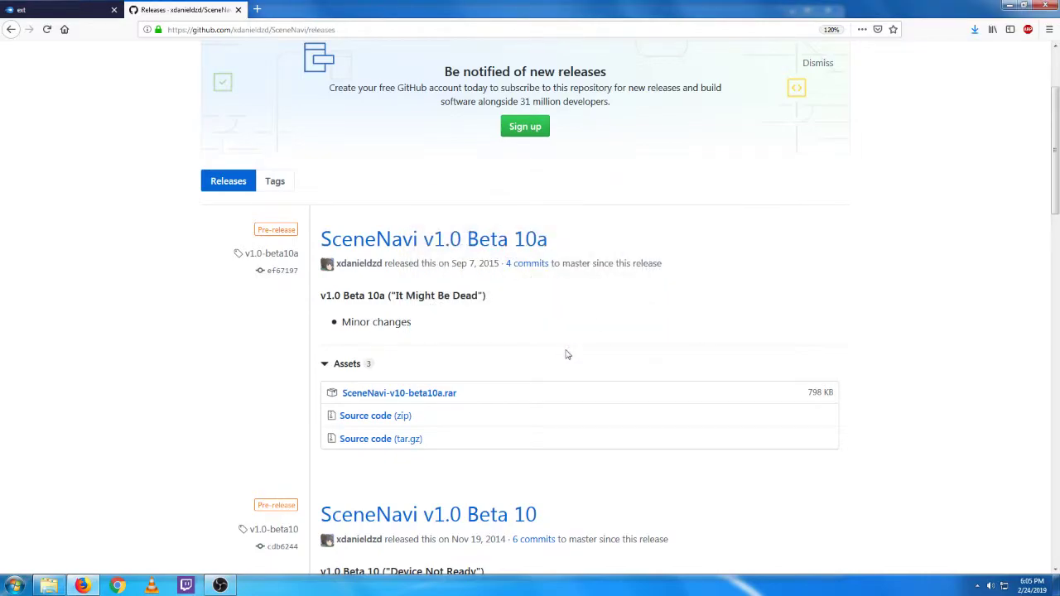
click(975, 30)
click(859, 63)
Extract the SceneNavi archive to C:\SceneNavi and close the archive
click(165, 172)
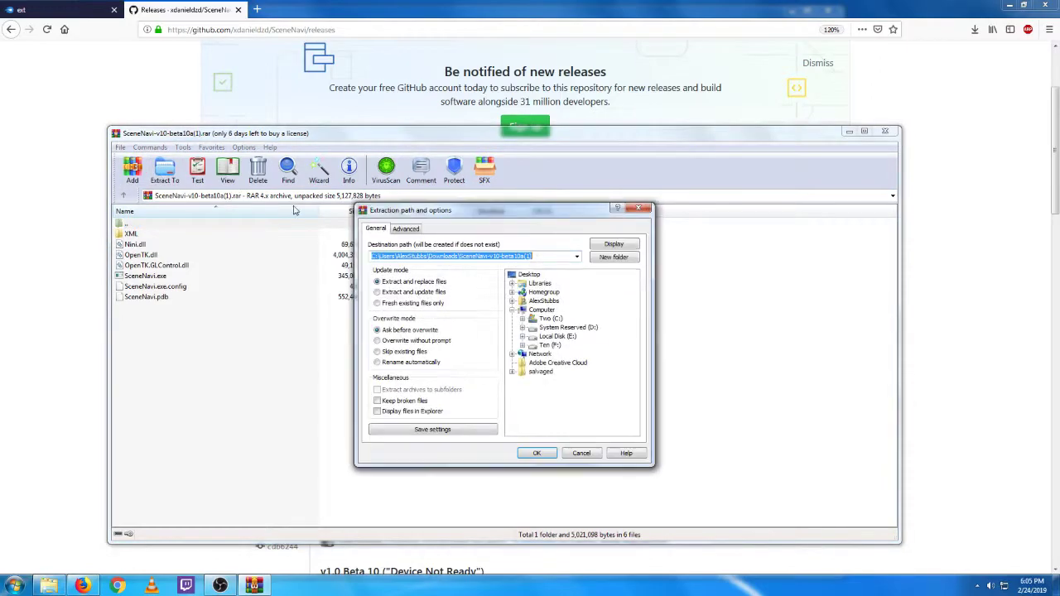
drag(534, 258, 384, 258)
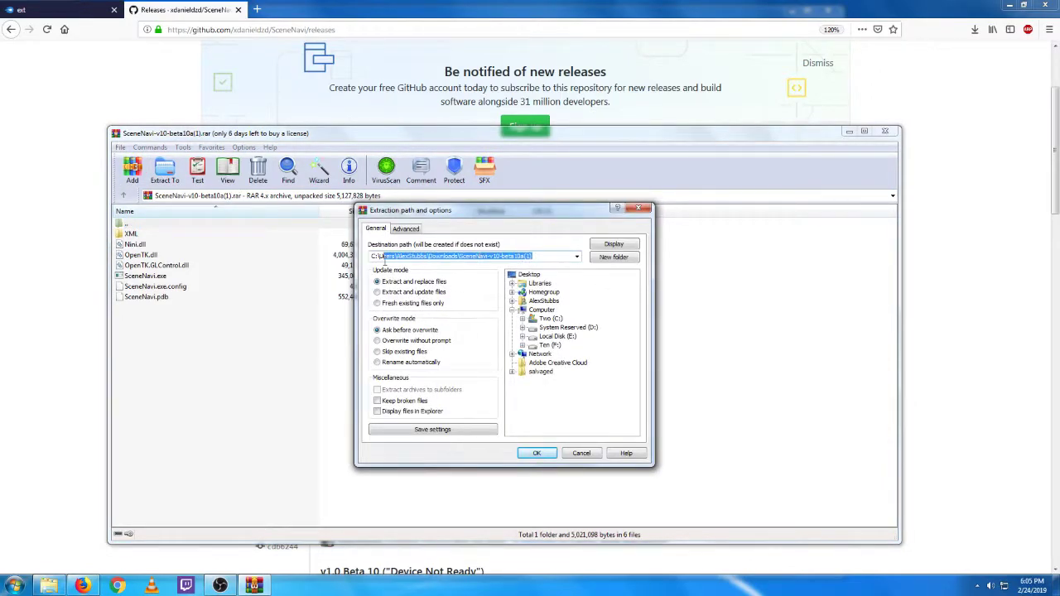
text(SceneNavi)
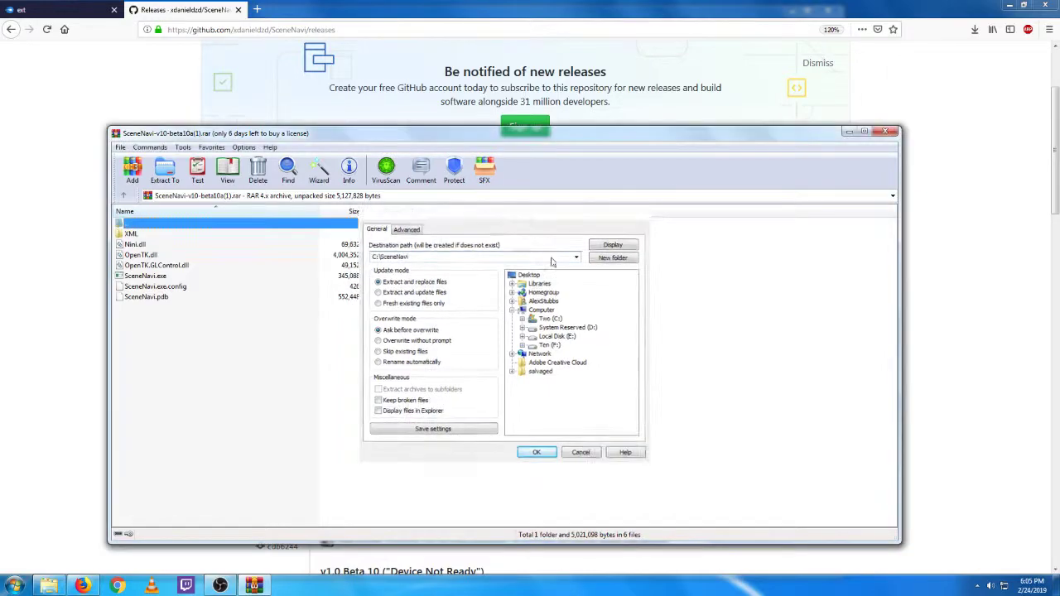
key(Return)
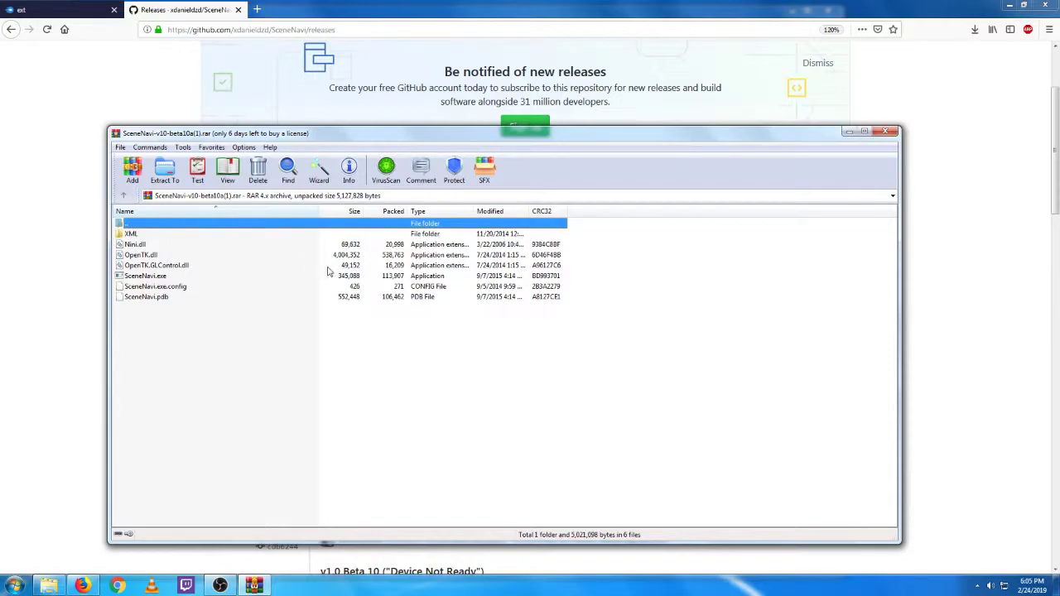
click(886, 131)
Download ext.rar from its MediaFire page and open the saved archive
click(91, 10)
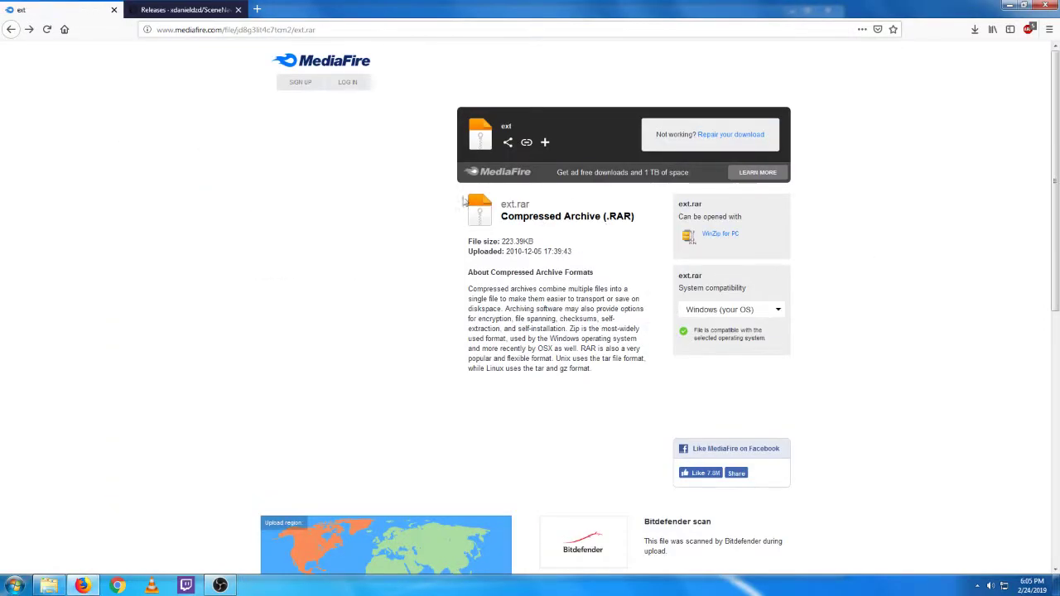
click(685, 145)
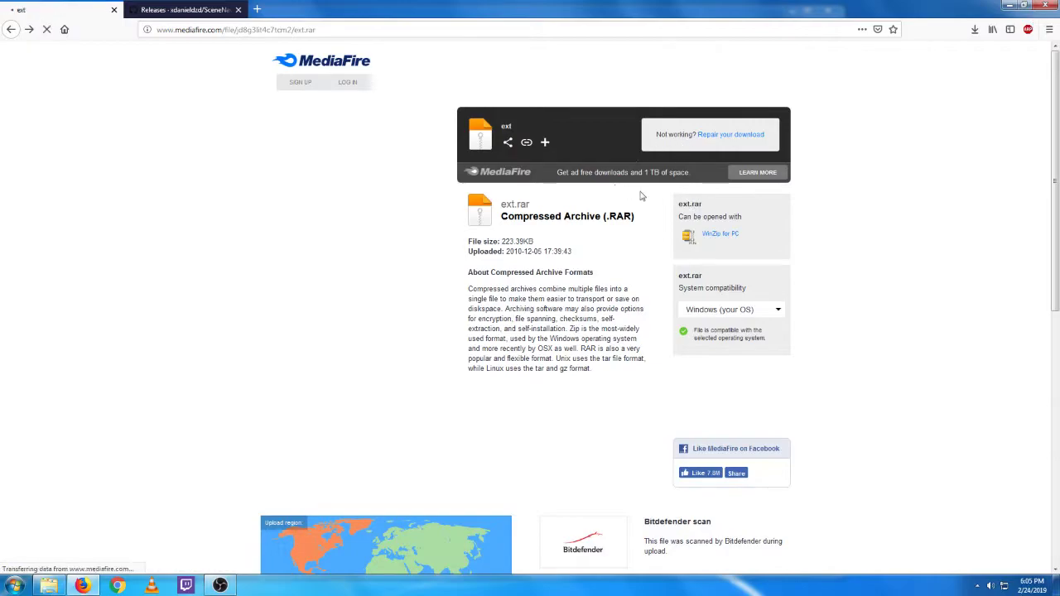
click(685, 150)
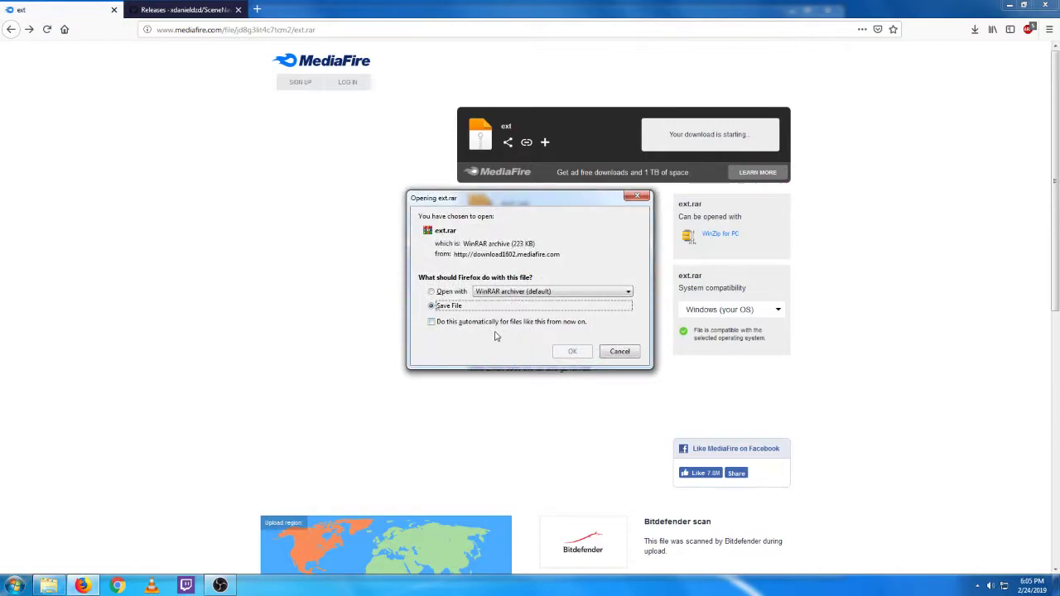
click(580, 352)
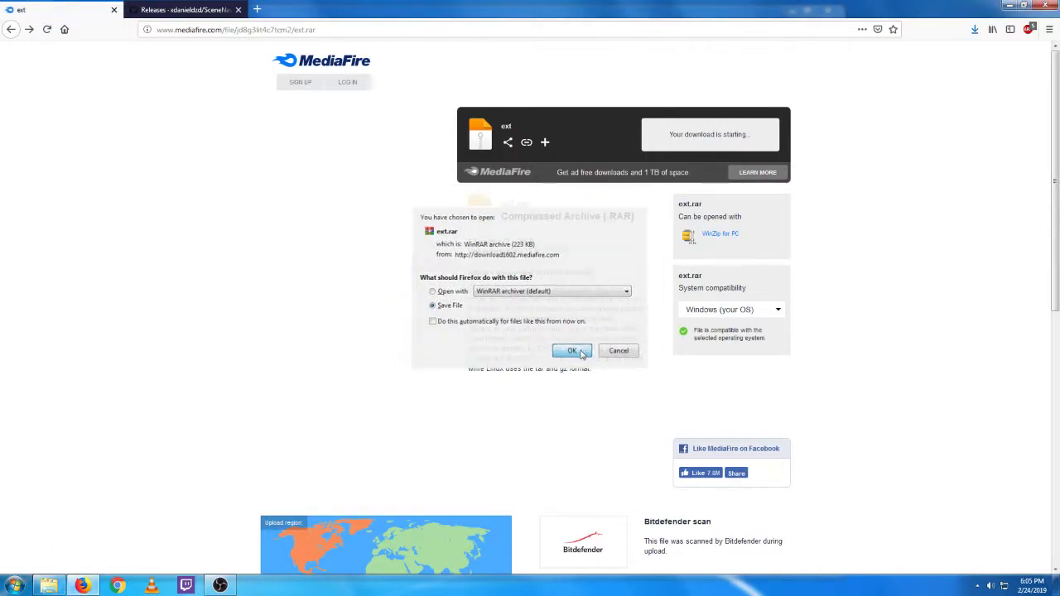
click(975, 29)
click(856, 67)
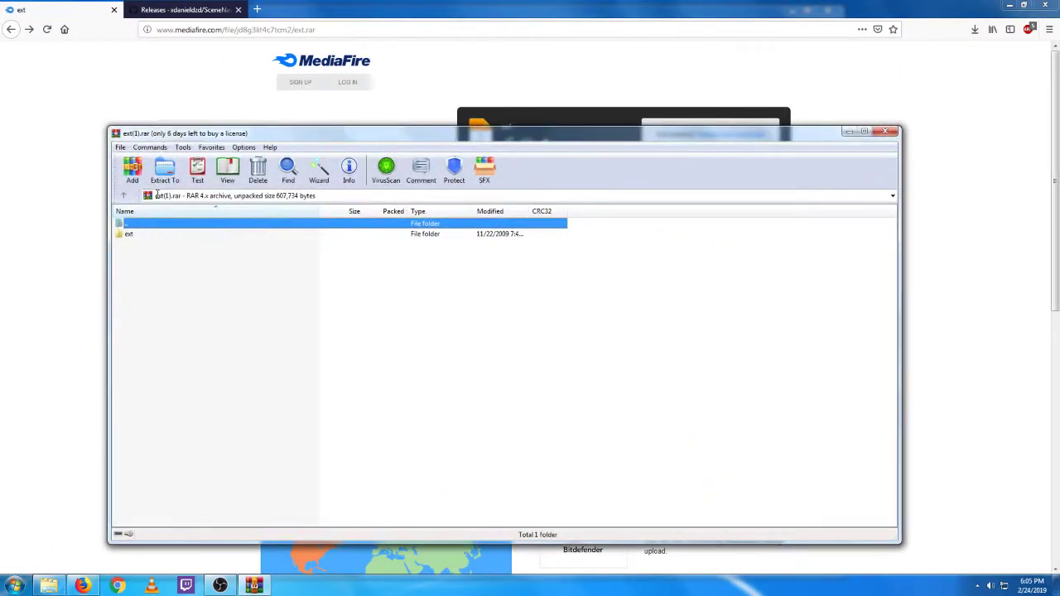
Extract the ext archive into C:\SceneNavi and close the archive
click(164, 173)
drag(477, 257, 378, 258)
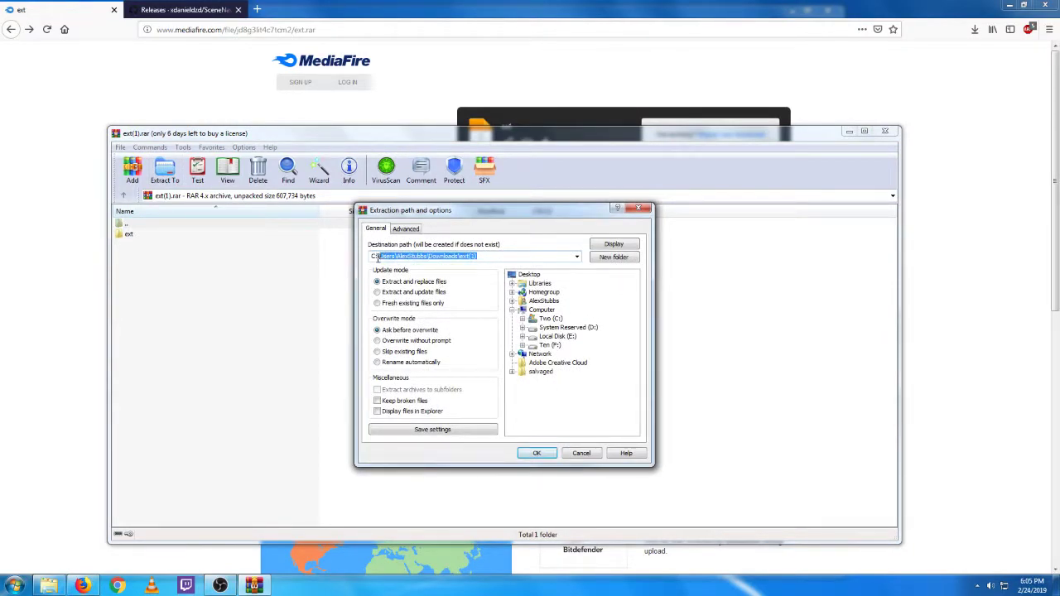
text(sce)
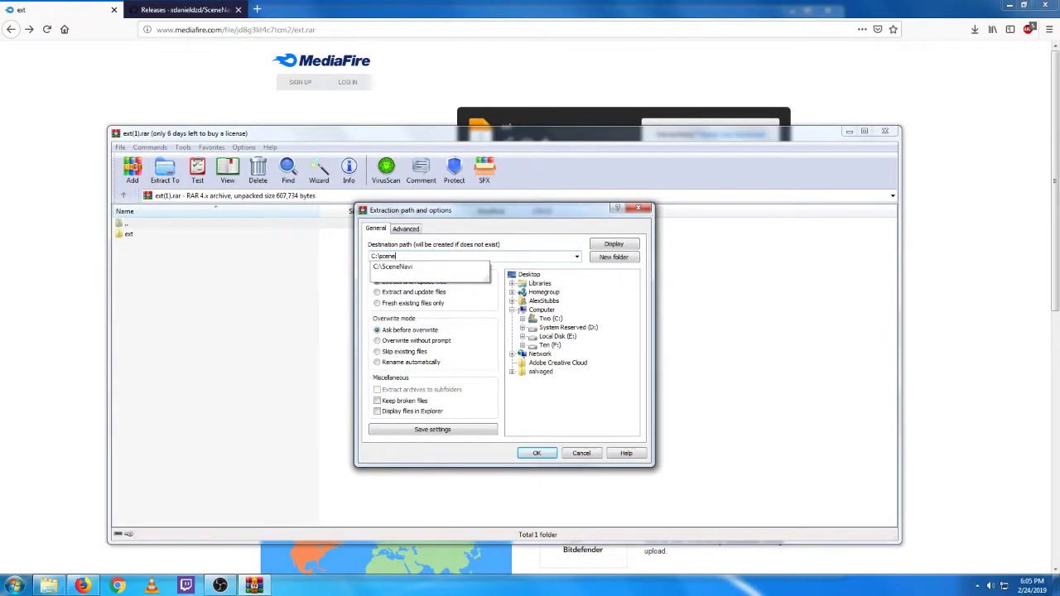
text(ne)
key(Return)
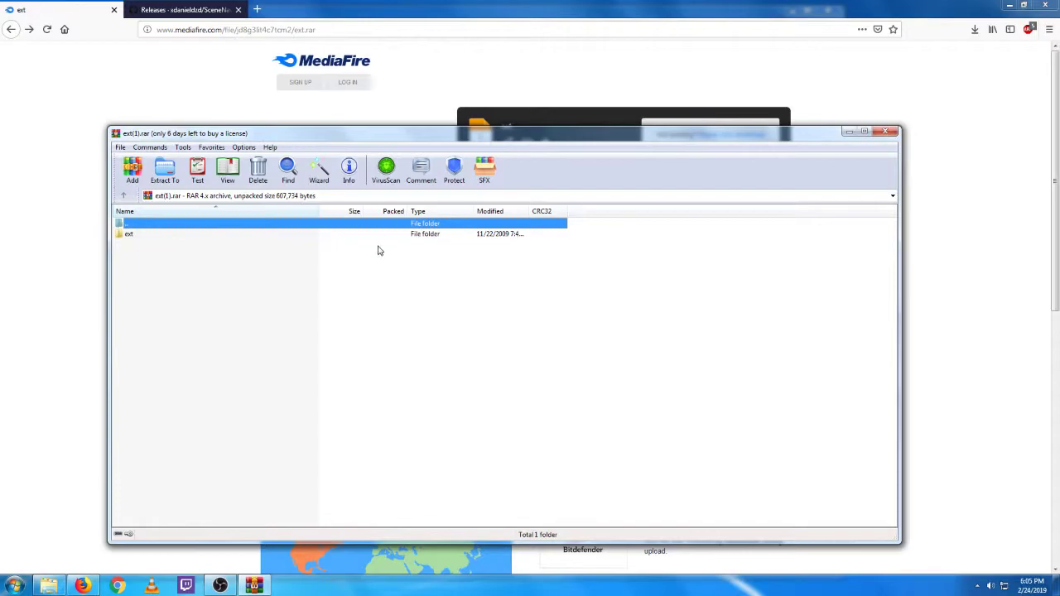
click(886, 131)
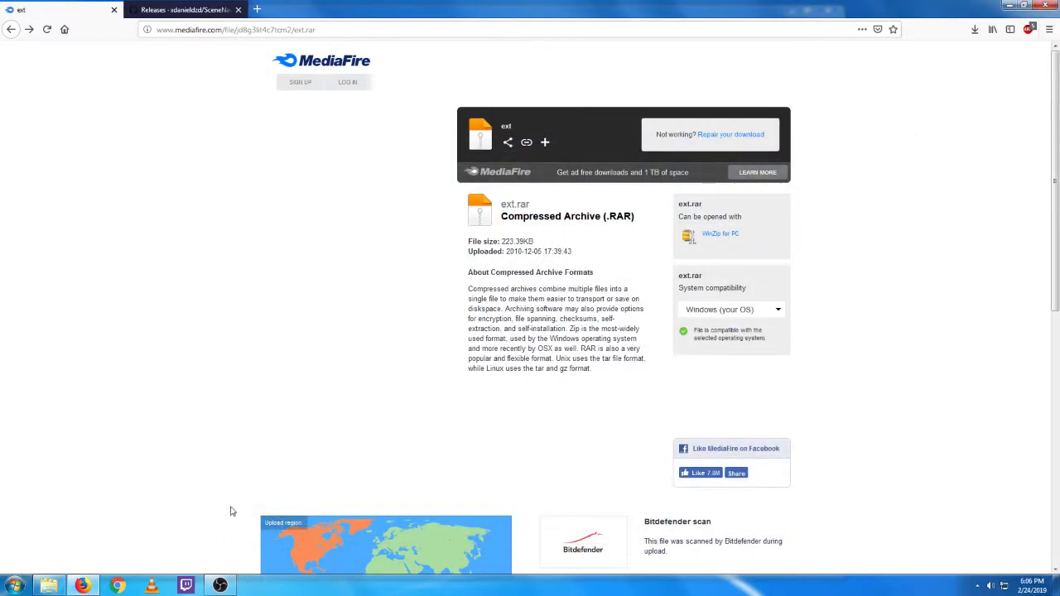
In File Explorer, copy the Legend of Zelda Ocarina of Time (U) (V1.0).z64 ROM from C:\OoT_ROMs\N64
click(49, 586)
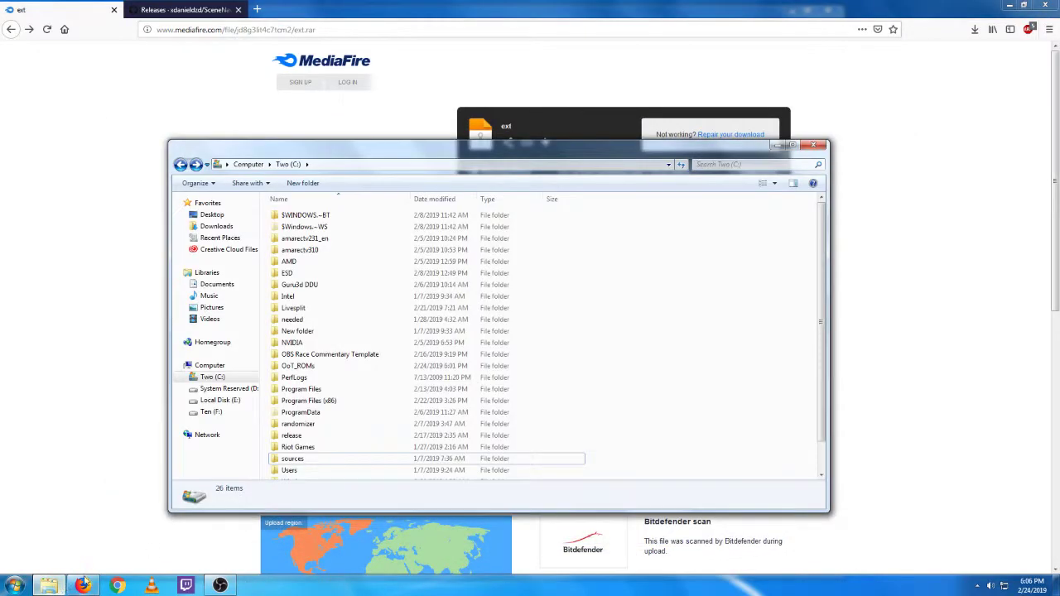
double_click(320, 370)
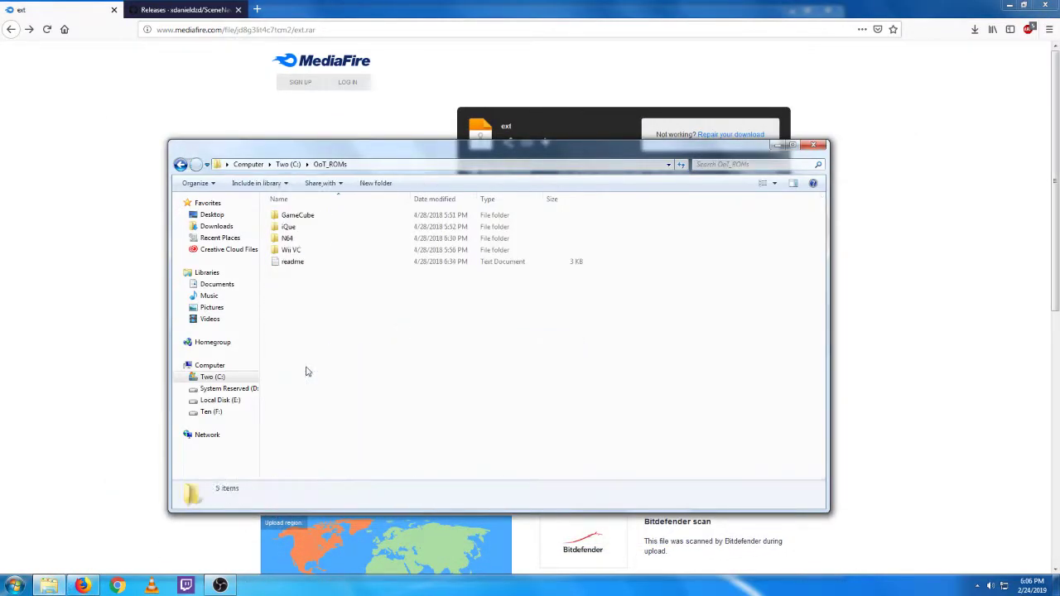
double_click(290, 240)
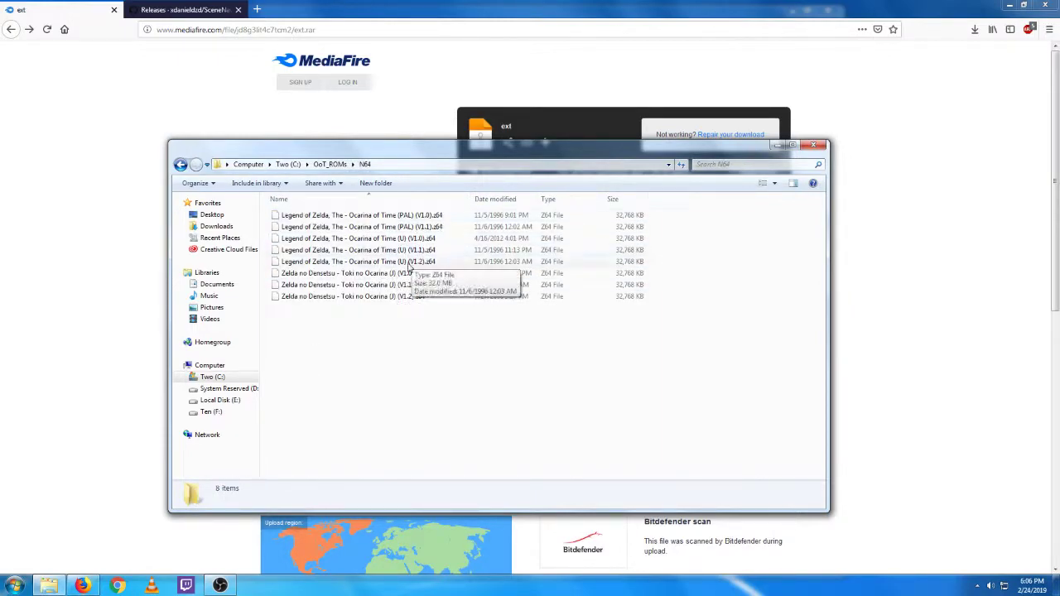
click(401, 240)
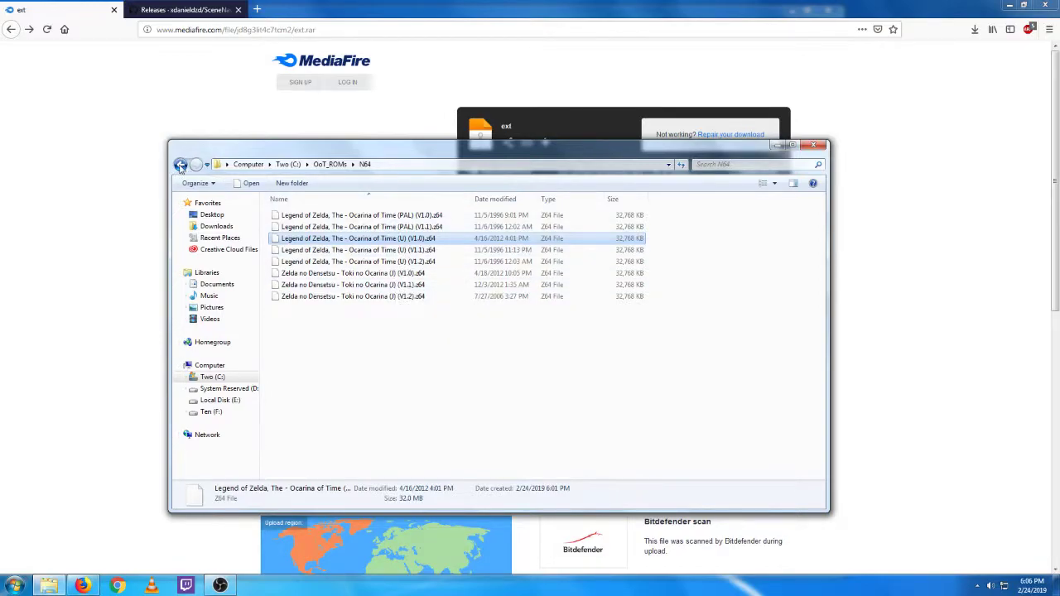
Paste the copied ROM into the C:\SceneNavi\ext folder
click(180, 166)
click(181, 166)
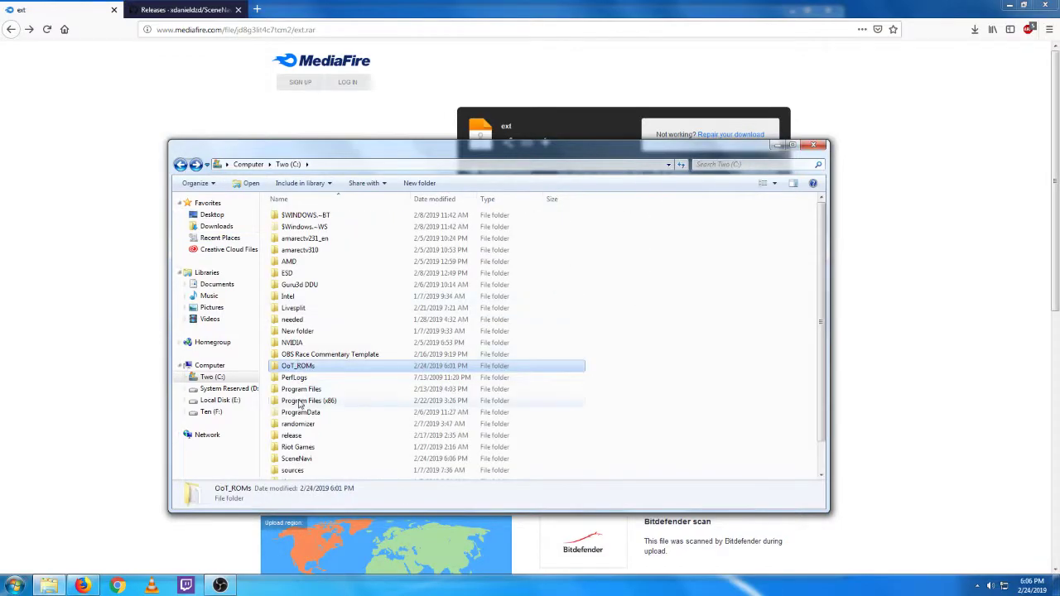
double_click(302, 457)
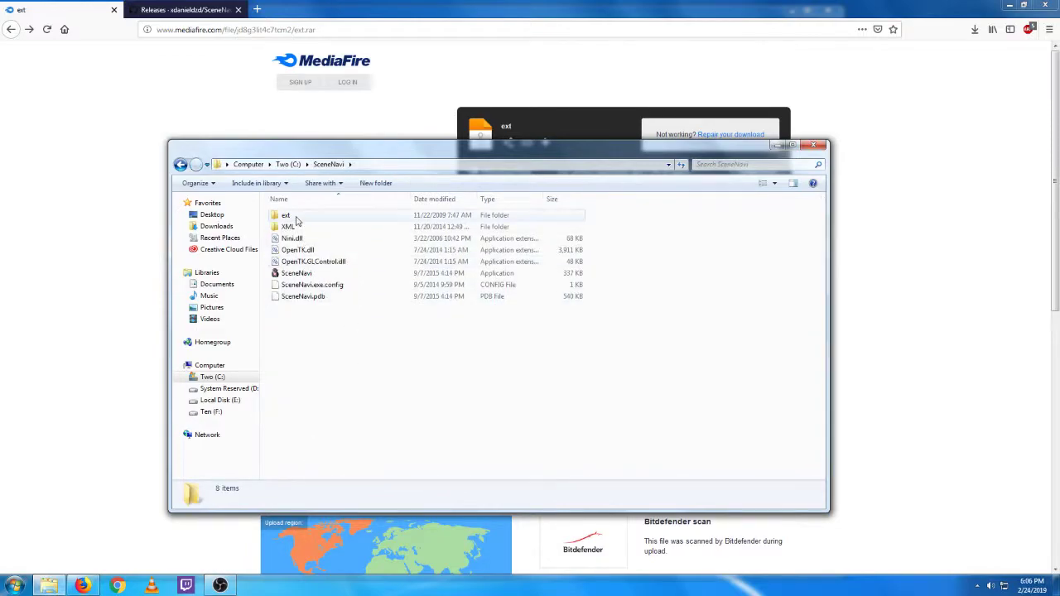
double_click(287, 217)
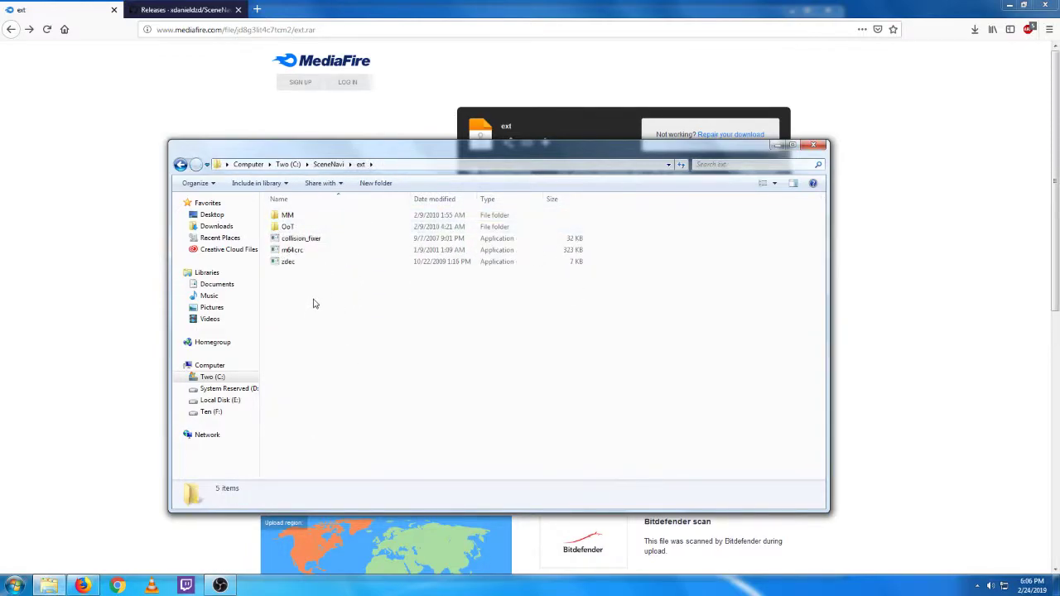
key(ctrl+v)
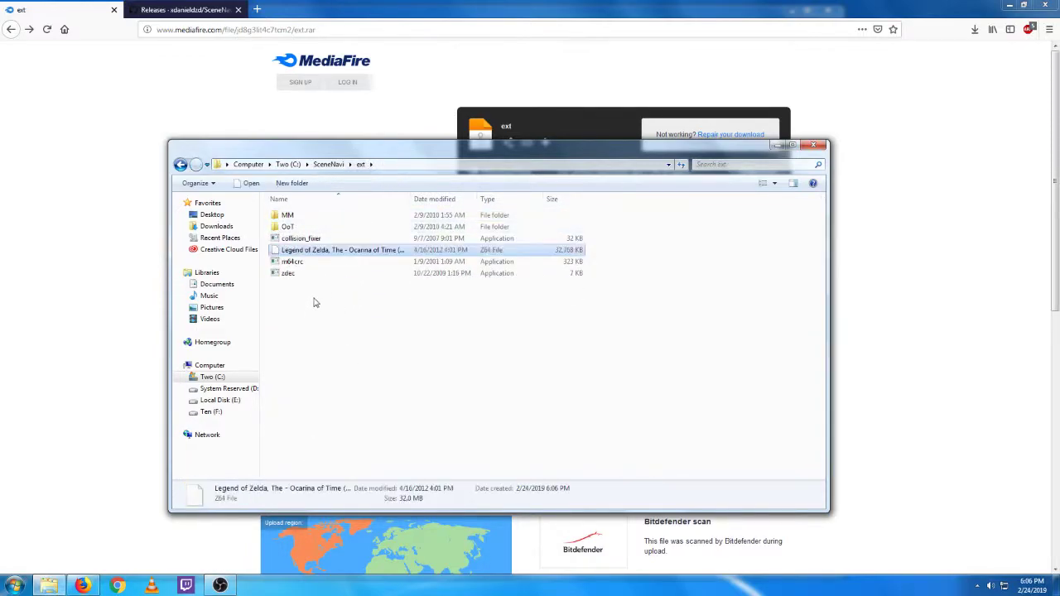
Rename the pasted ROM file as zelda.z64
click(351, 256)
text(zelda.z64)
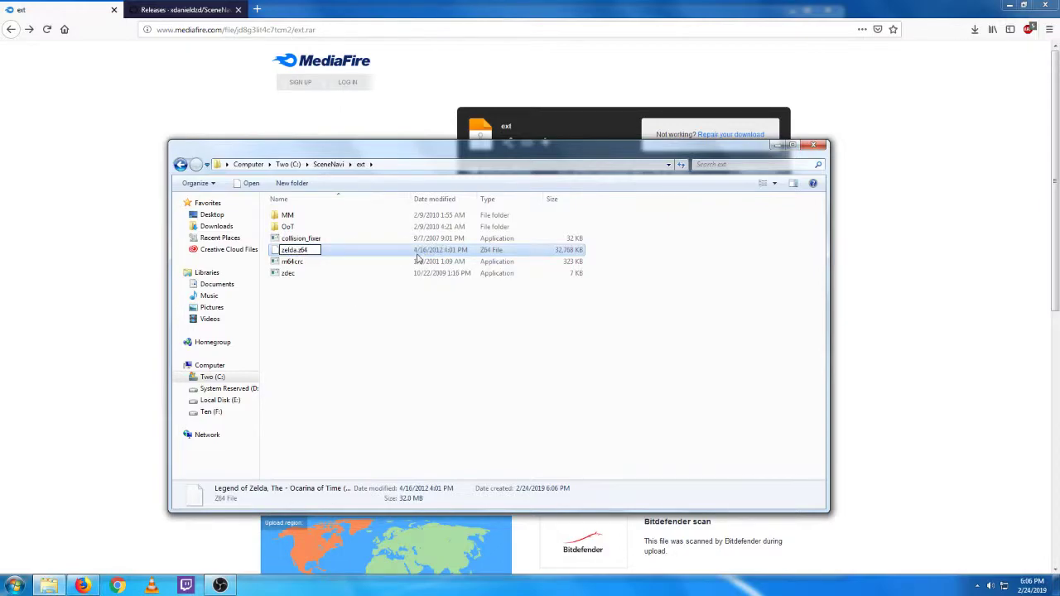
key(Return)
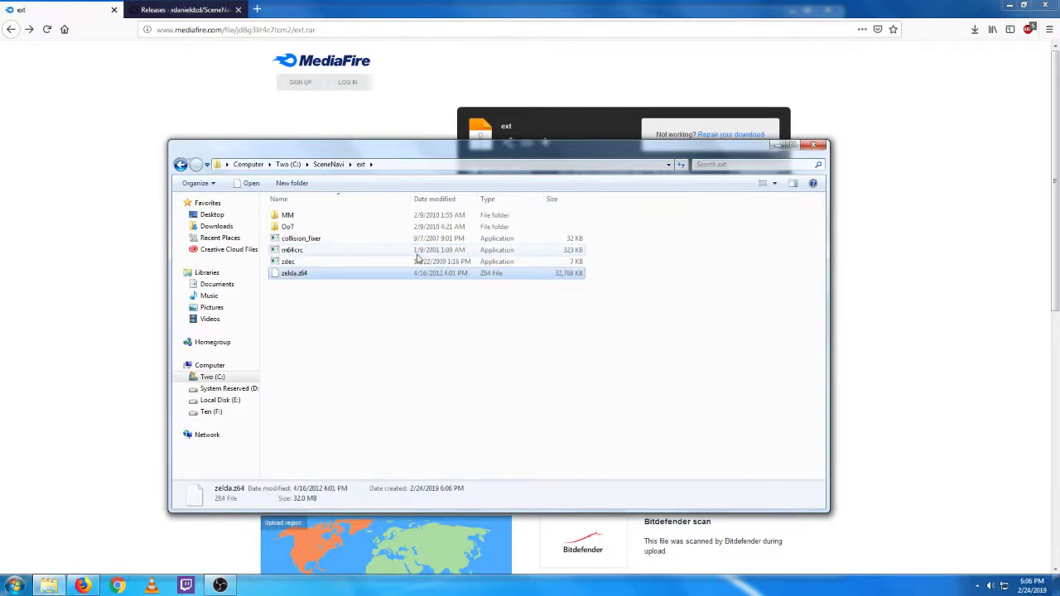
click(347, 310)
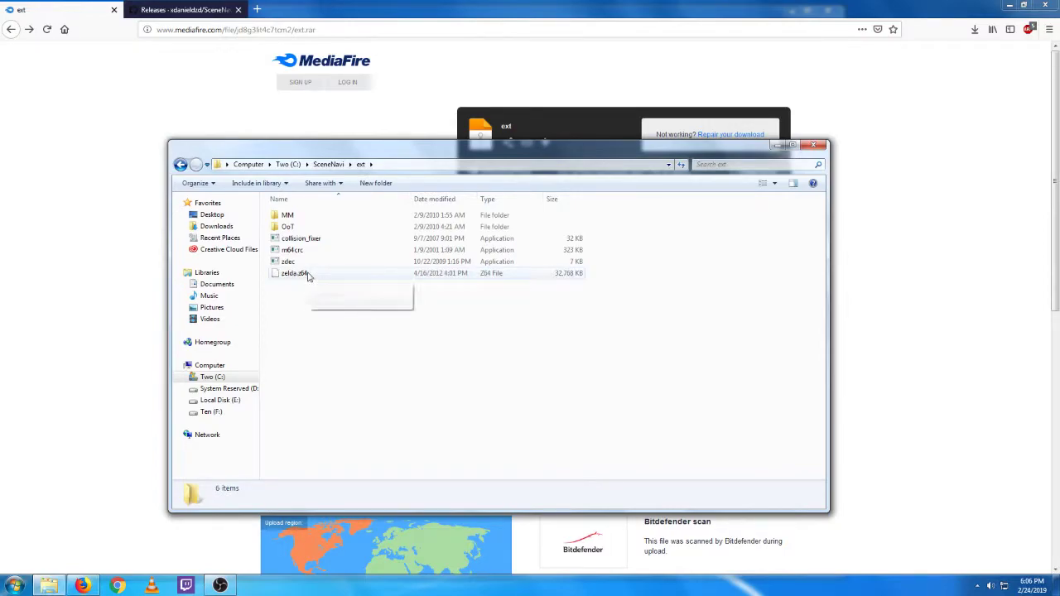
Launch a command prompt and change the directory to \scenenavi\ext
click(13, 586)
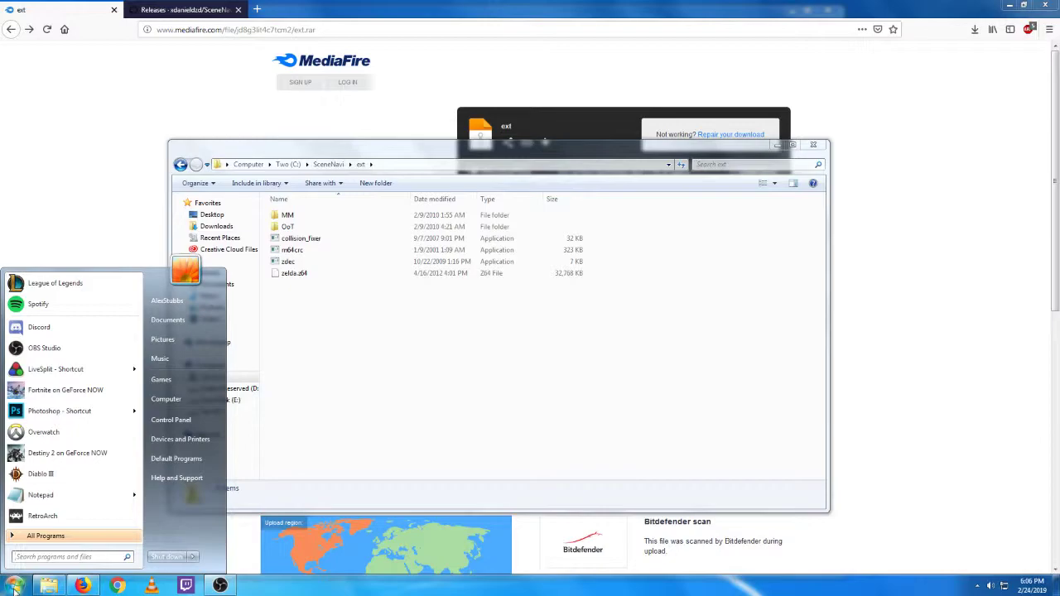
text(cmd)
key(Return)
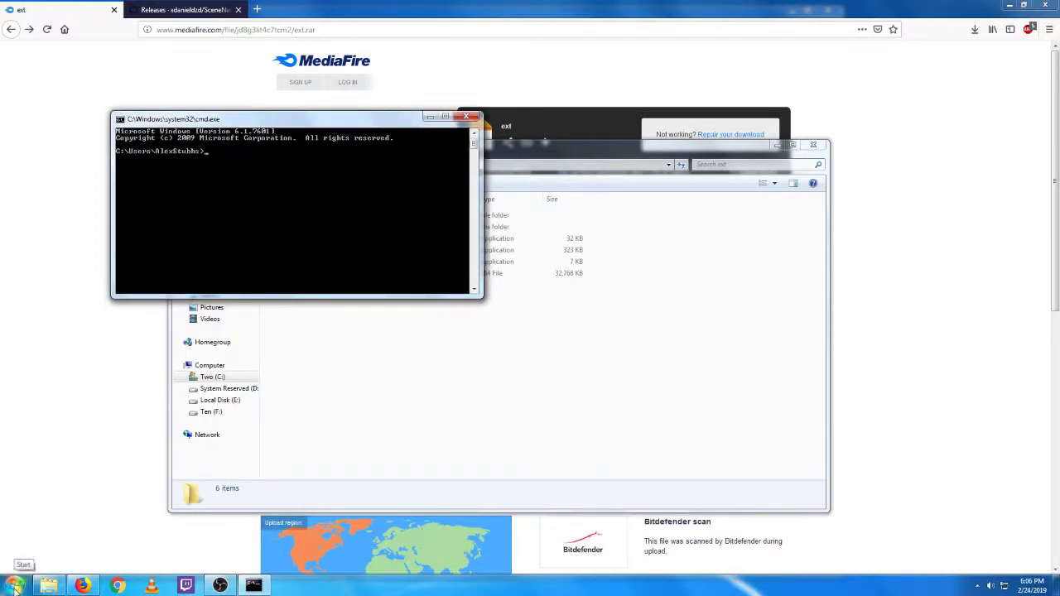
text(cd\scenenavi\ext)
key(Return)
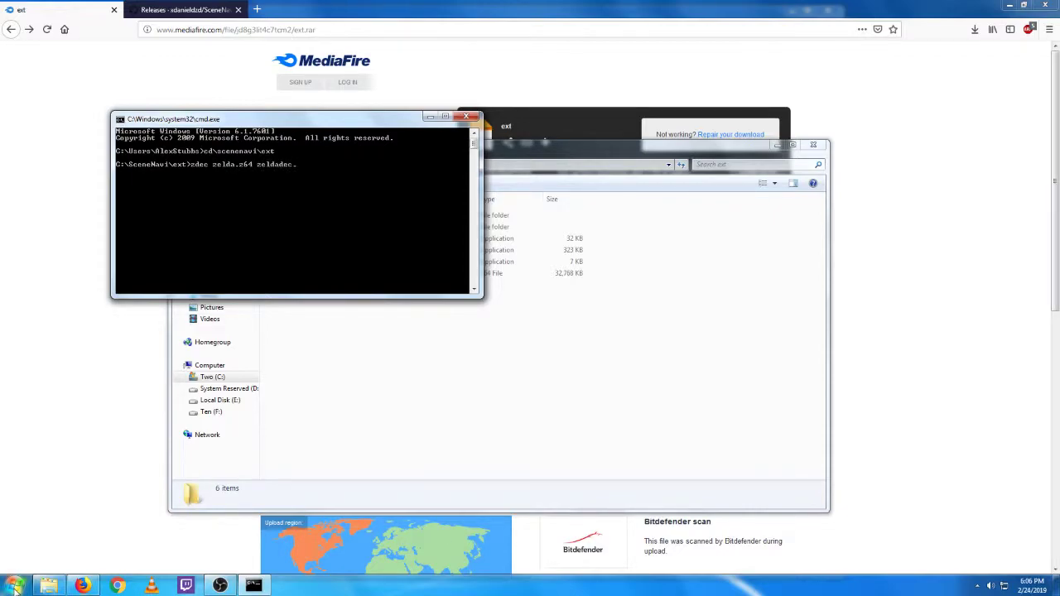
Decompress the ROM with "zdec zelda.z64 zeldadec.z64", agree to continue, and close the command prompt
key(Return)
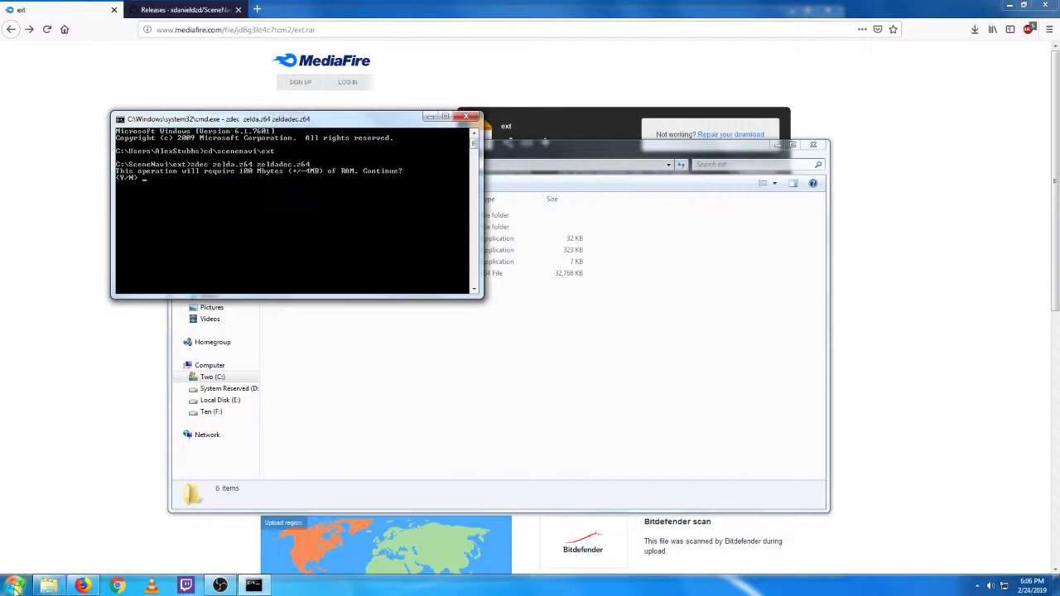
text(y)
key(Return)
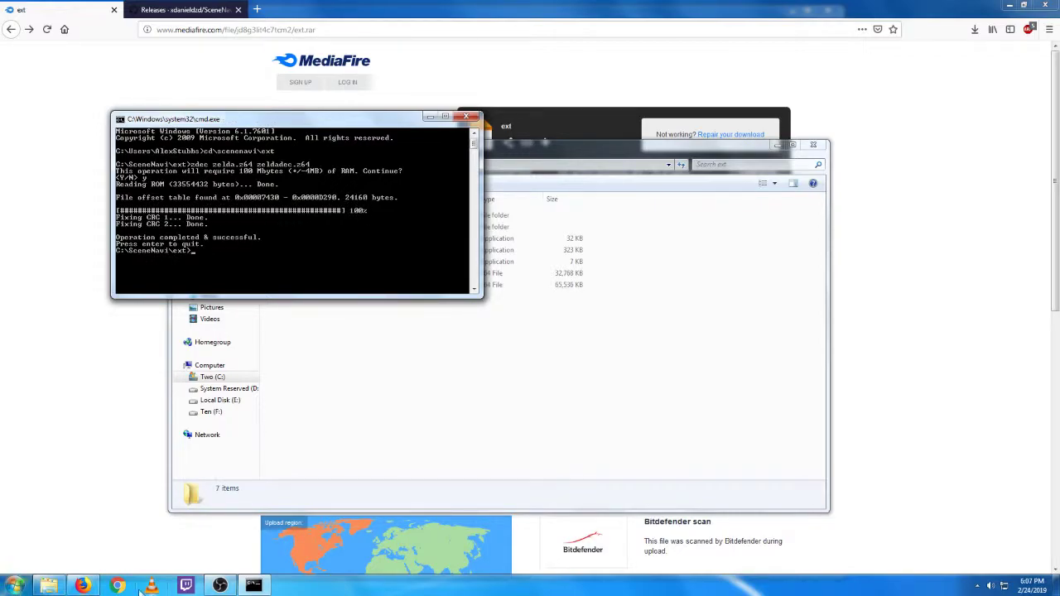
click(472, 118)
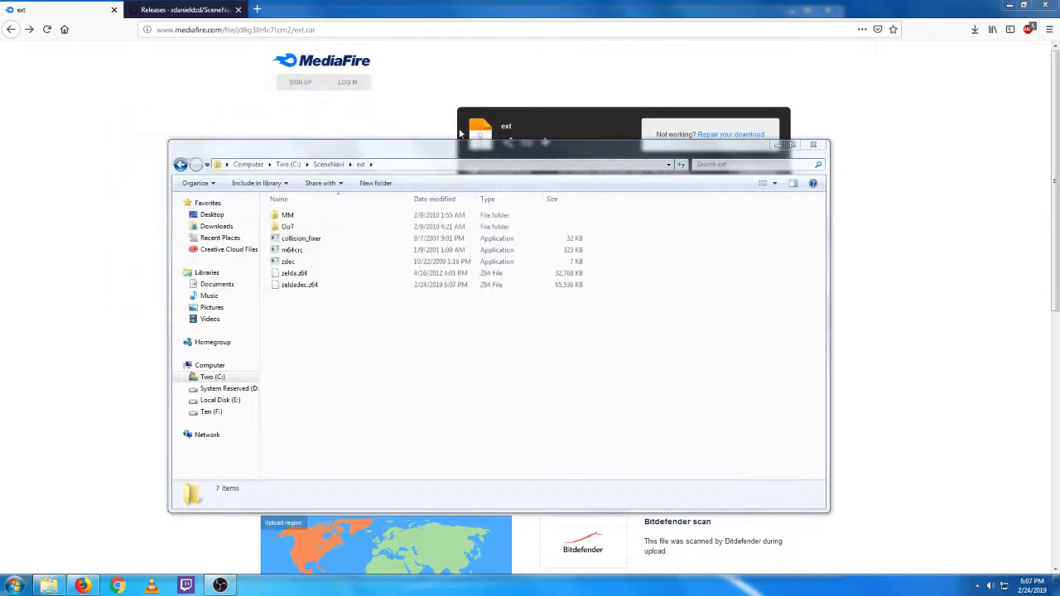
Check the decompressed zeldadec.z64 file, and launch the SceneNavi application from the C:\SceneNavi folder
click(313, 288)
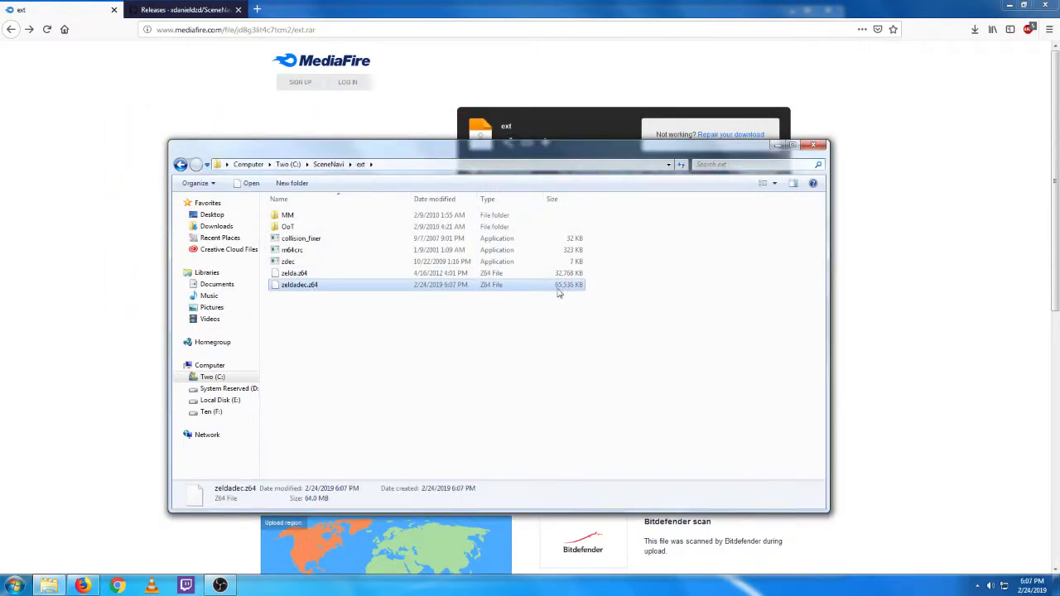
click(179, 164)
double_click(302, 273)
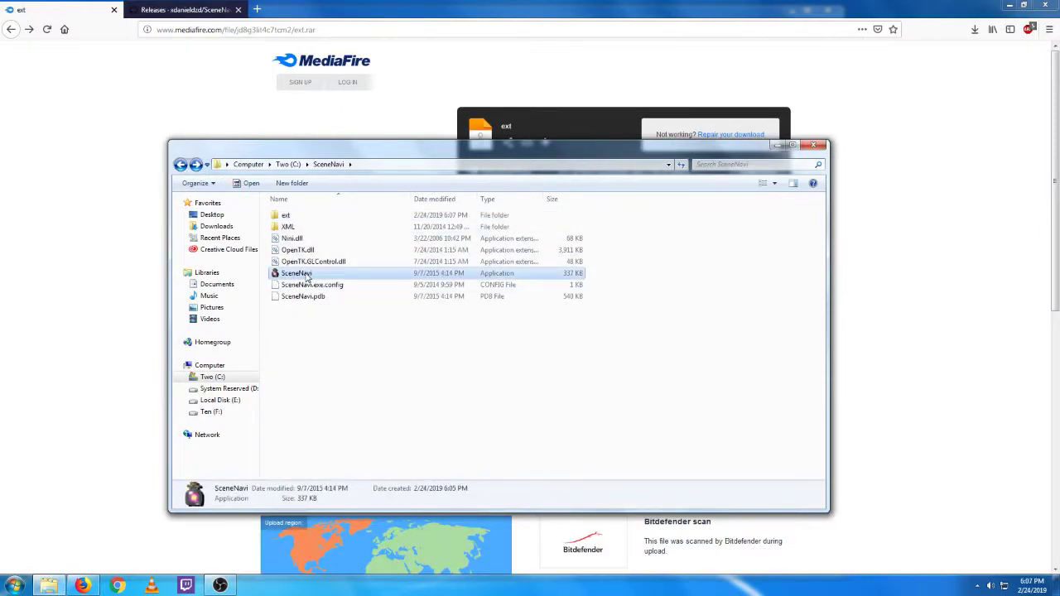
Open the decompressed ROM zeldadec.z64 from the C:\SceneNavi\ext folder
click(142, 147)
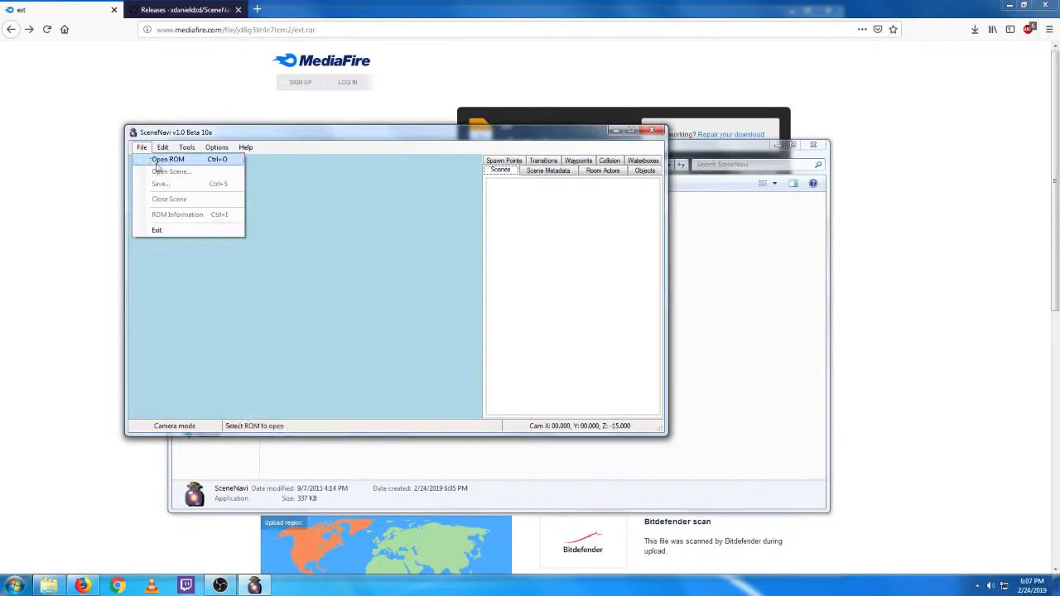
click(158, 157)
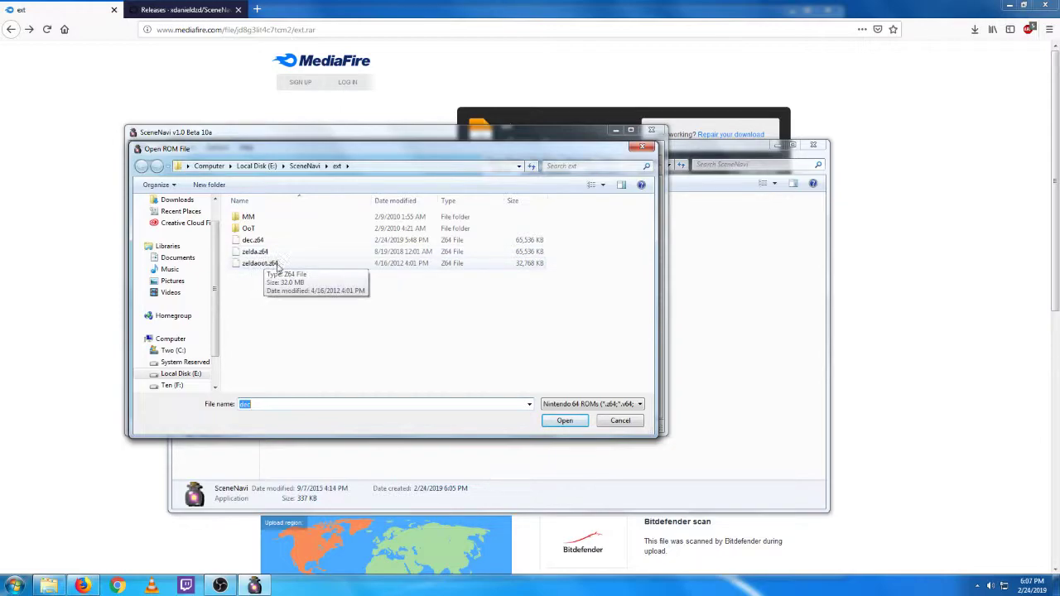
click(260, 267)
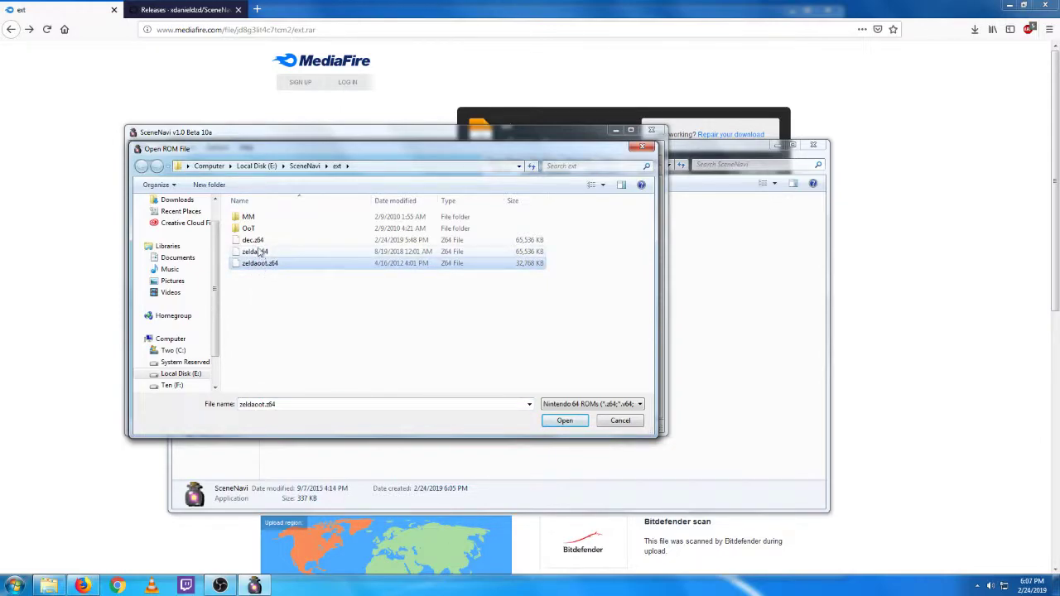
click(257, 242)
click(208, 166)
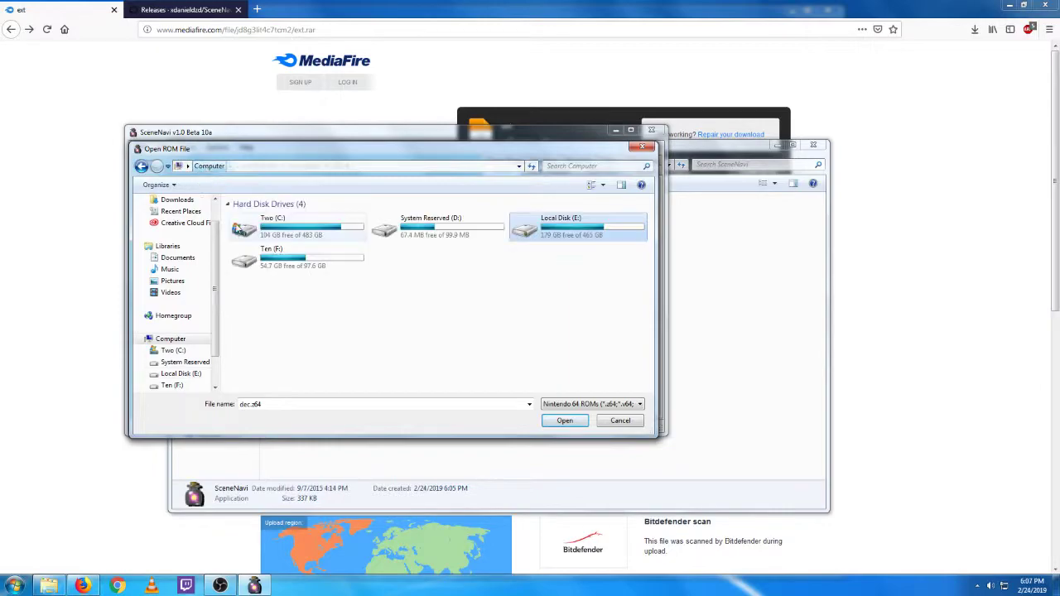
double_click(306, 229)
scroll(279, 327, down, 3)
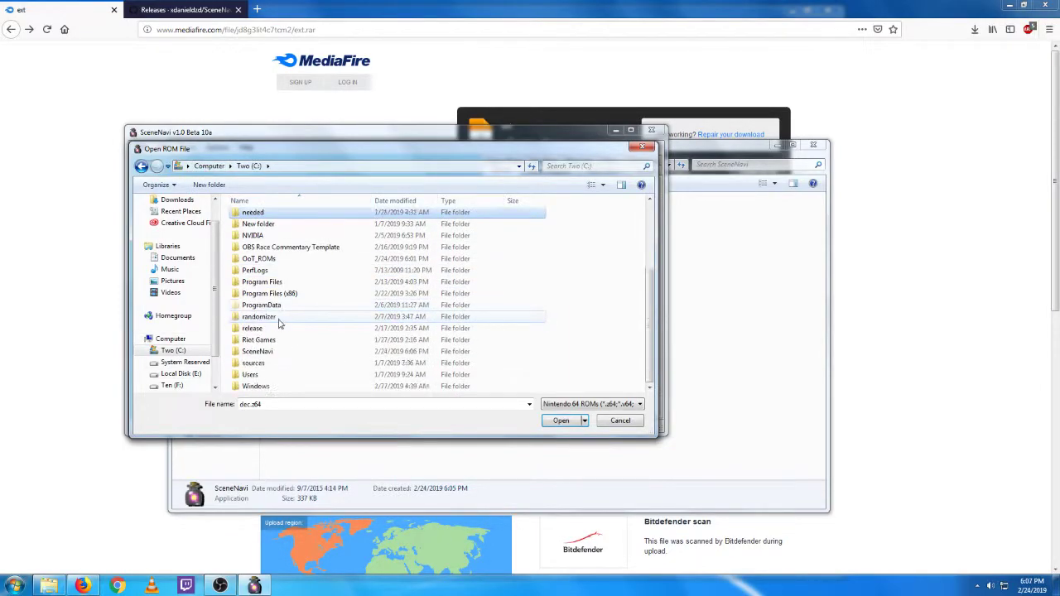
double_click(257, 351)
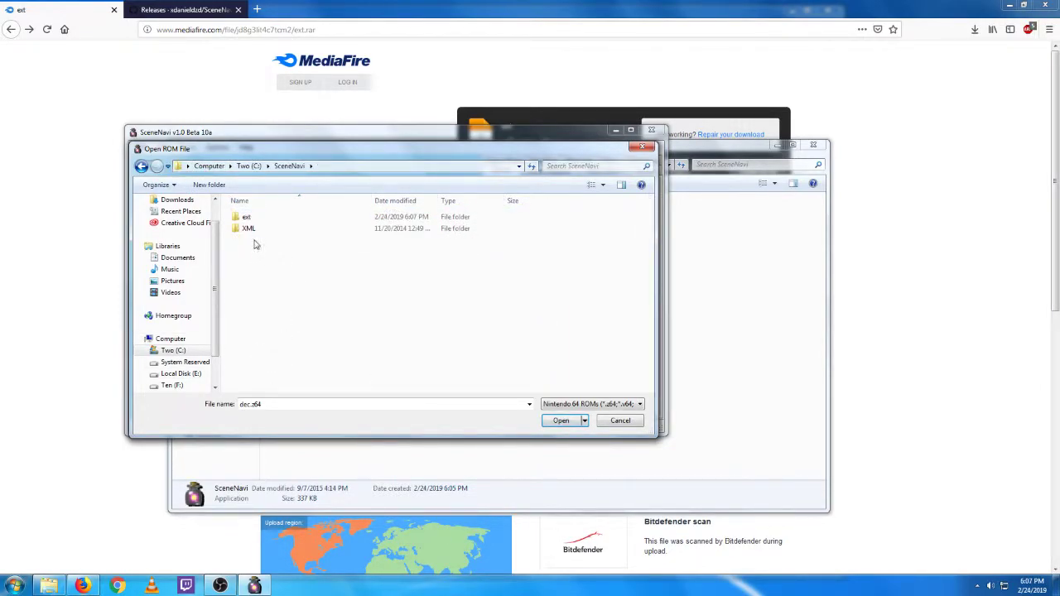
double_click(253, 217)
click(267, 256)
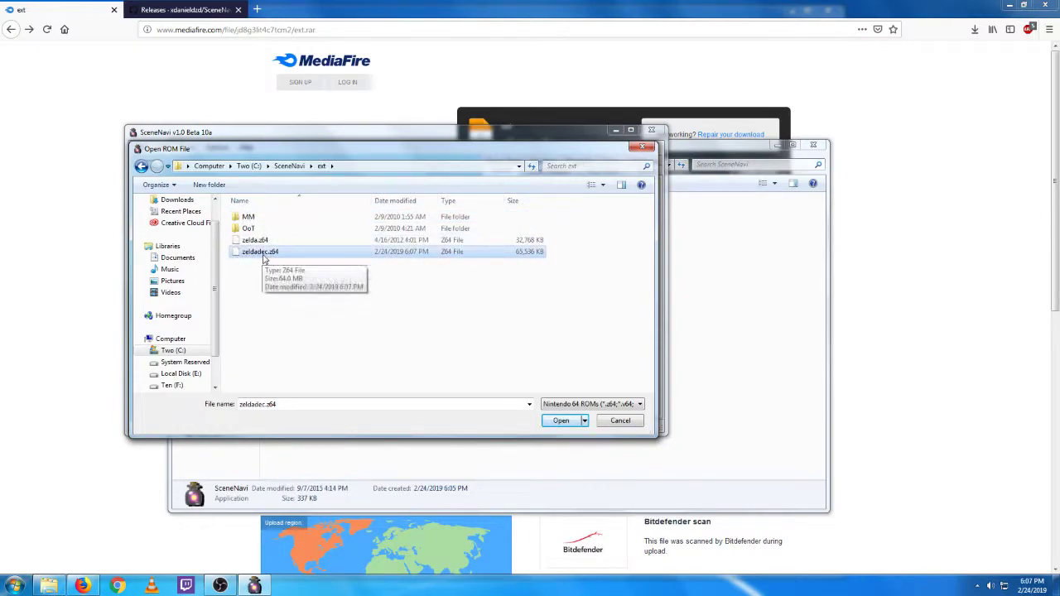
click(553, 421)
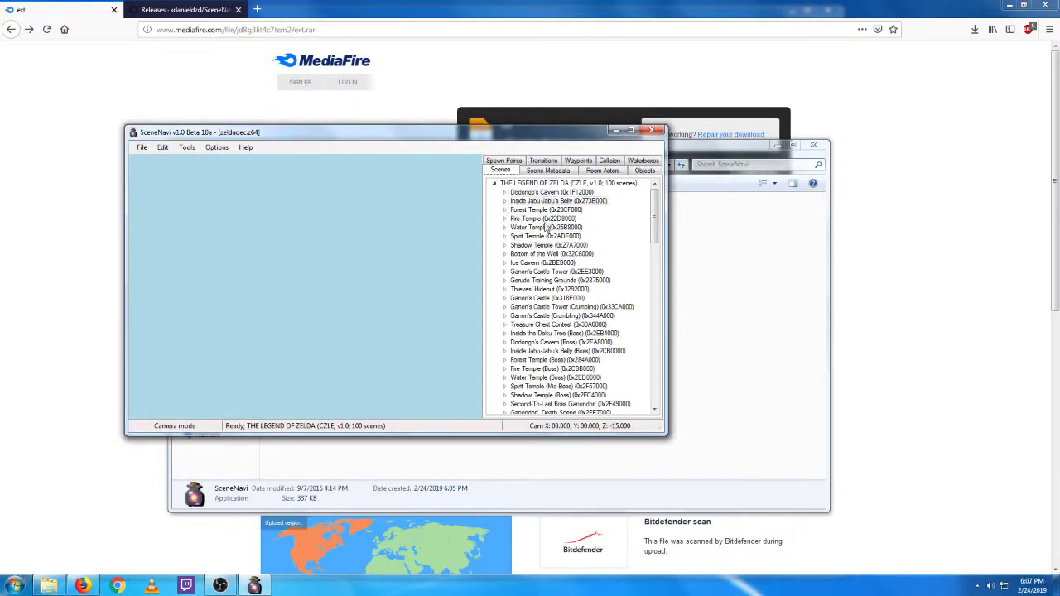
Load the Dodongo's Cavern scene and fly the camera forward into its main room
click(522, 192)
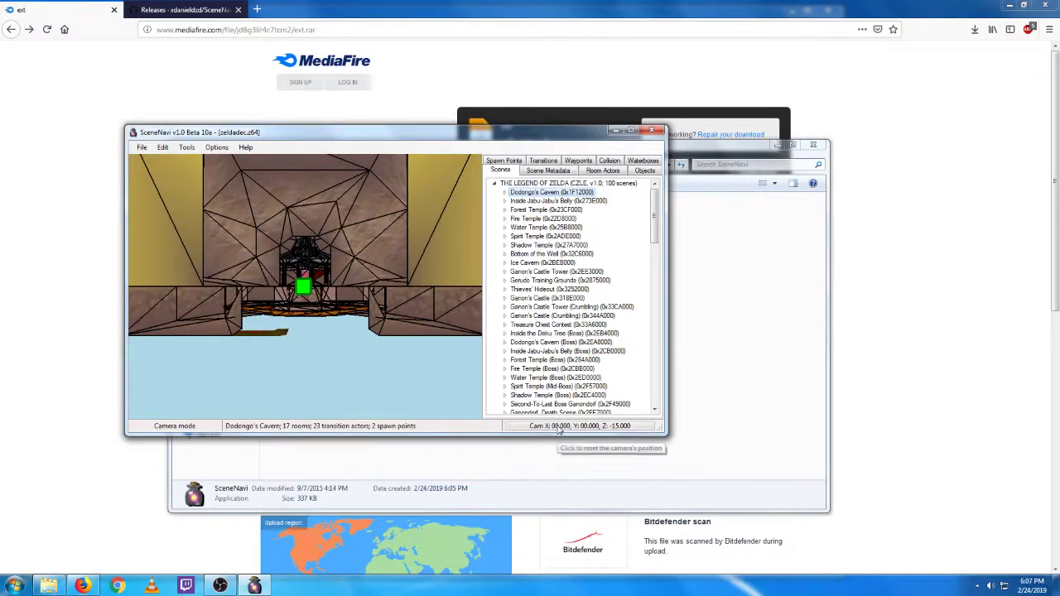
drag(373, 278, 315, 267)
key(w)
key(w)
key(w)
key(w)
key(s)
key(w)
key(w)
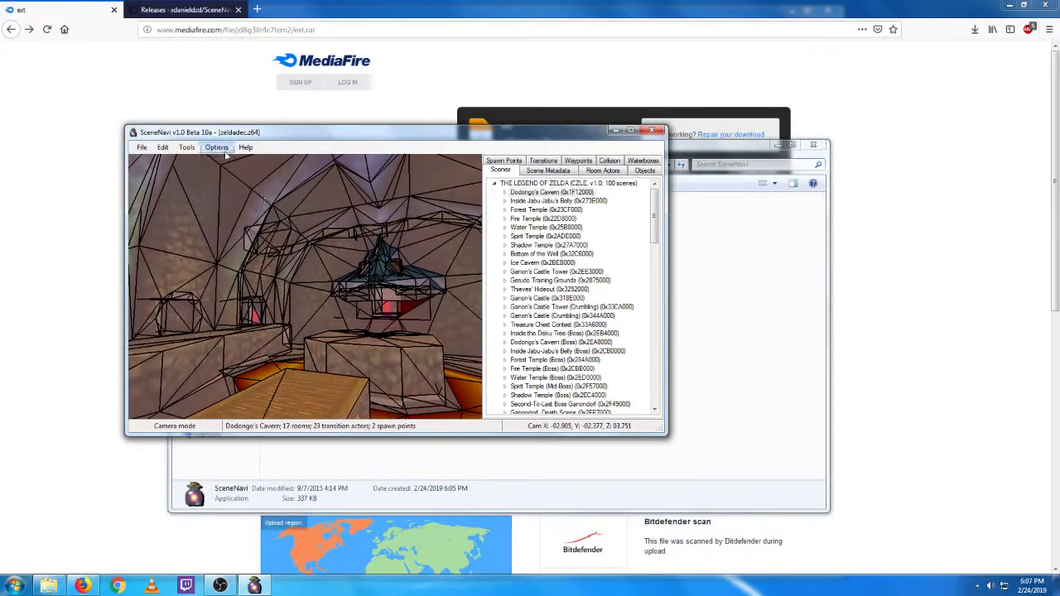
click(222, 149)
mouse_move(273, 160)
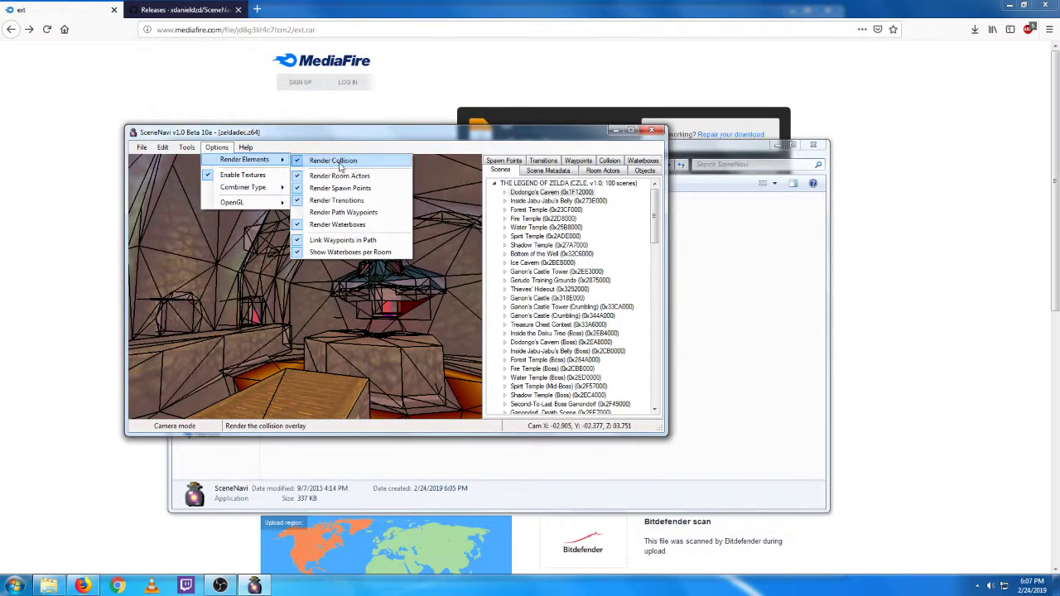
mouse_move(249, 202)
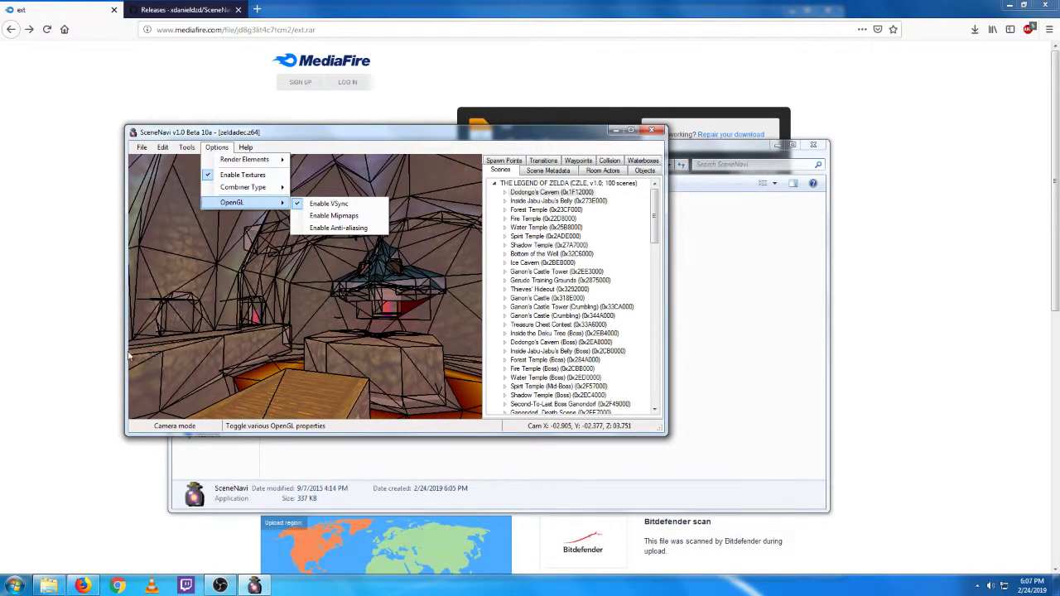
click(164, 321)
Turn the collision overlay off to show the scene's plain textures, and turn it back on
click(217, 147)
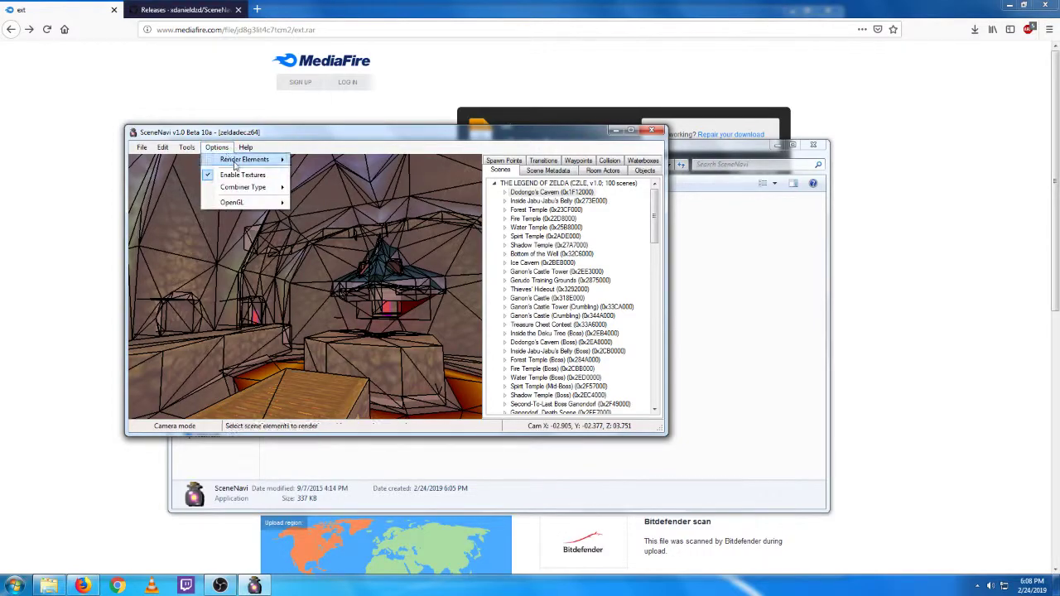
mouse_move(240, 158)
click(314, 159)
click(217, 147)
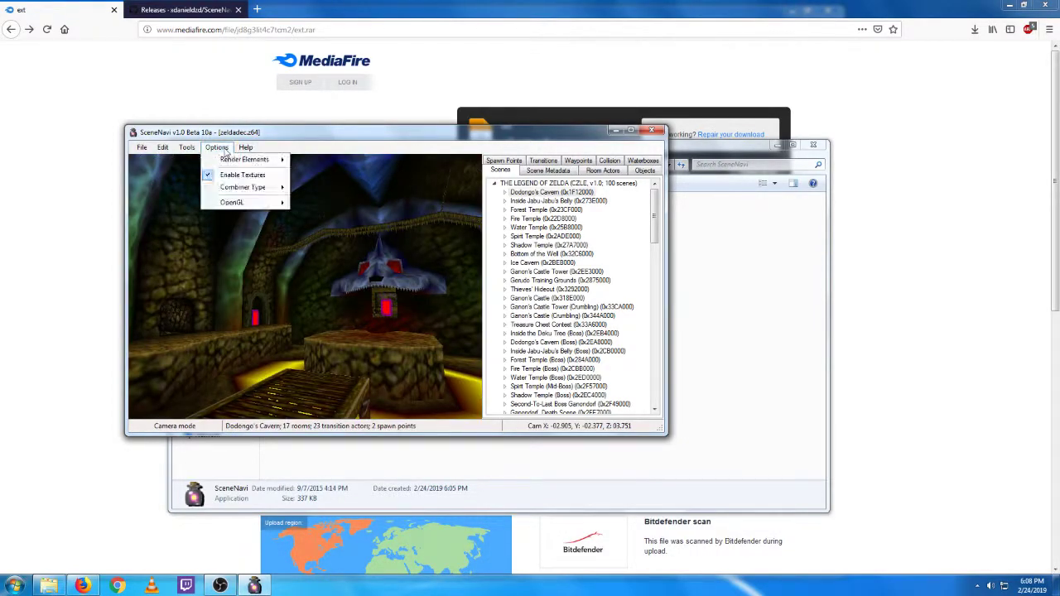
click(318, 161)
Fly the camera around the main room of Dodongo's Cavern to examine its geometry with the collision overlay
drag(352, 263, 334, 320)
key(w)
key(w)
key(w)
key(s)
key(s)
key(w)
key(s)
key(a)
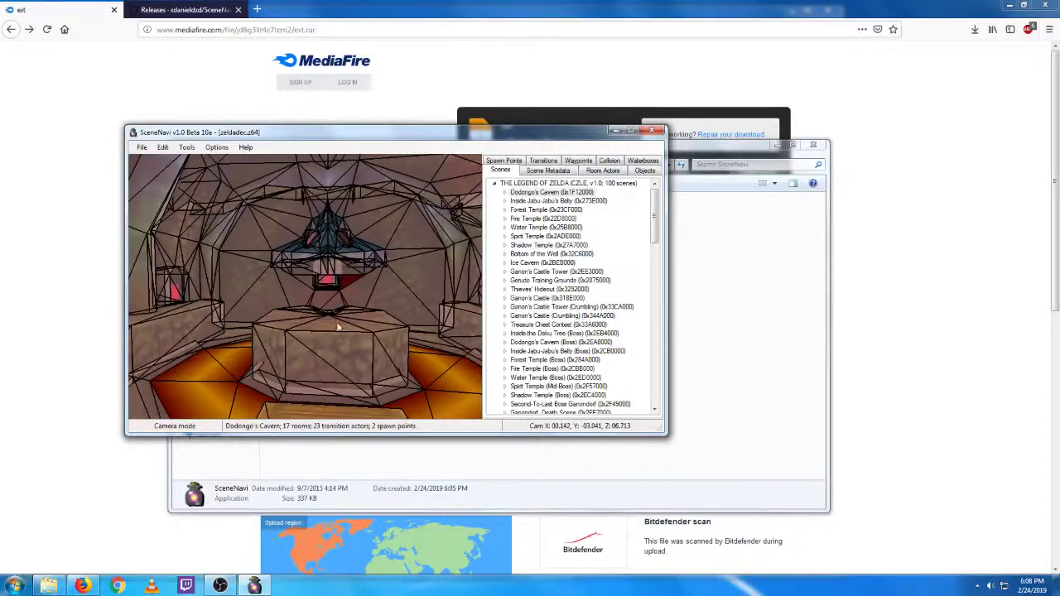